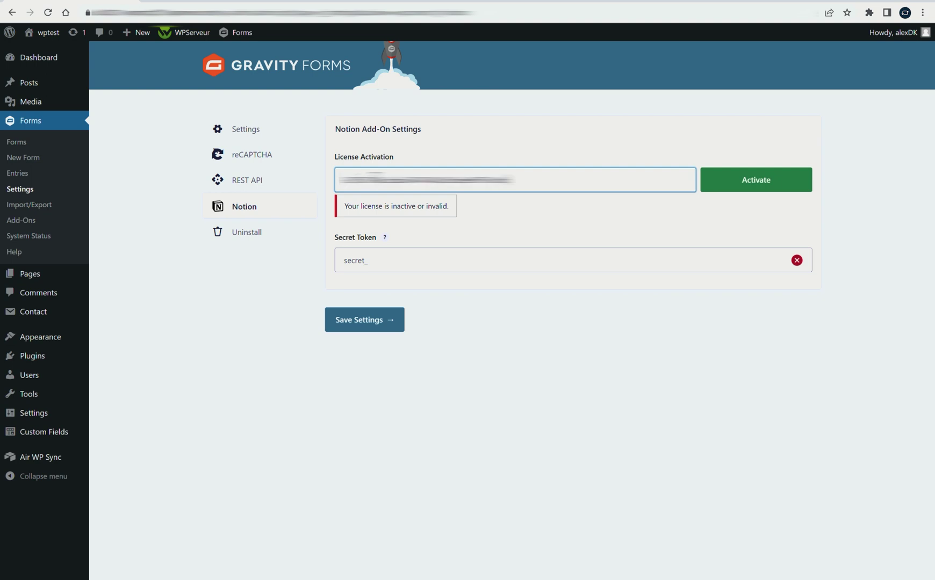
Activate the Notion add-on license and display the help for the Secret Token setting.
{"action": "left_click", "coordinate": [747, 184]}
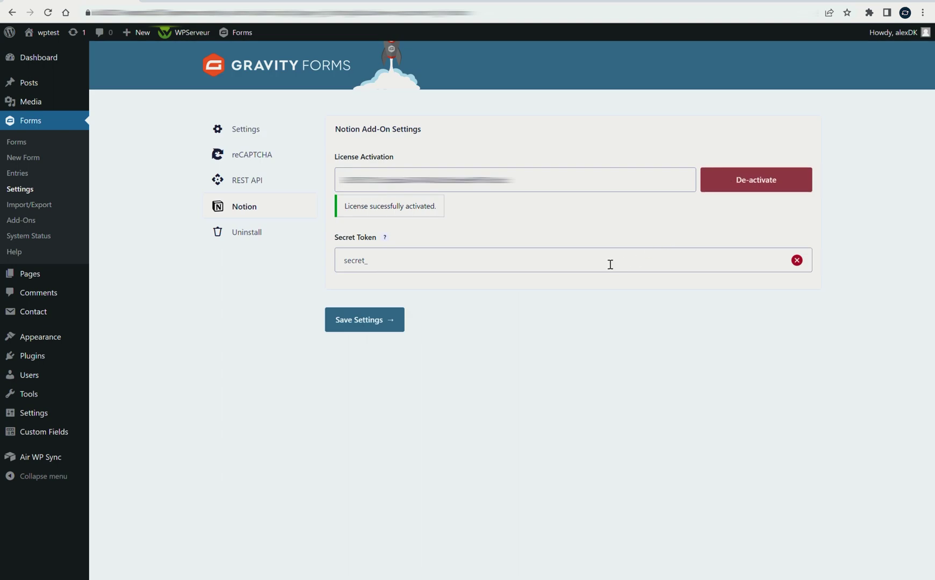
{"action": "left_click", "coordinate": [381, 267]}
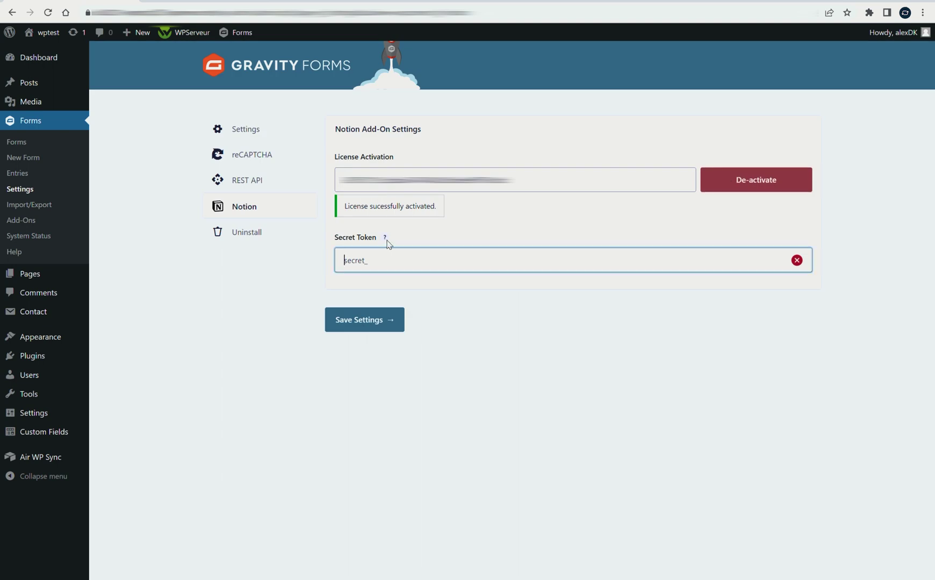
{"action": "mouse_move", "coordinate": [385, 238]}
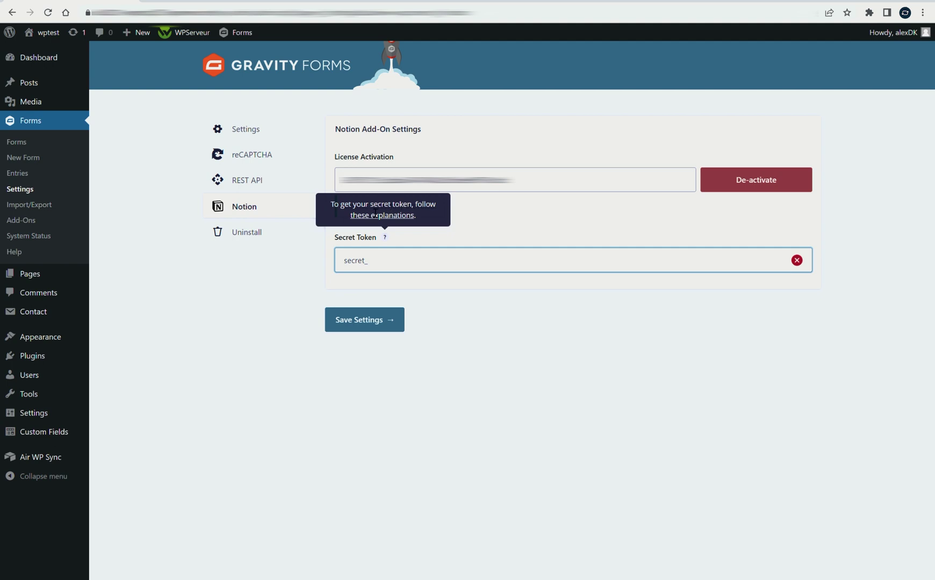
Switch to Notion and go from the workspace's integration settings to the developer page for building own integrations.
{"action": "left_click", "coordinate": [471, 2]}
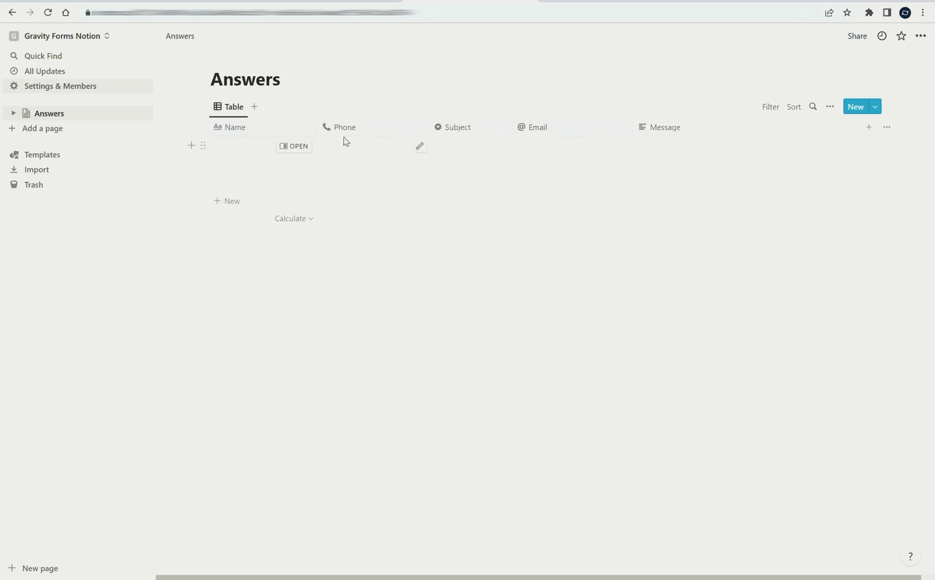
{"action": "left_click", "coordinate": [86, 87]}
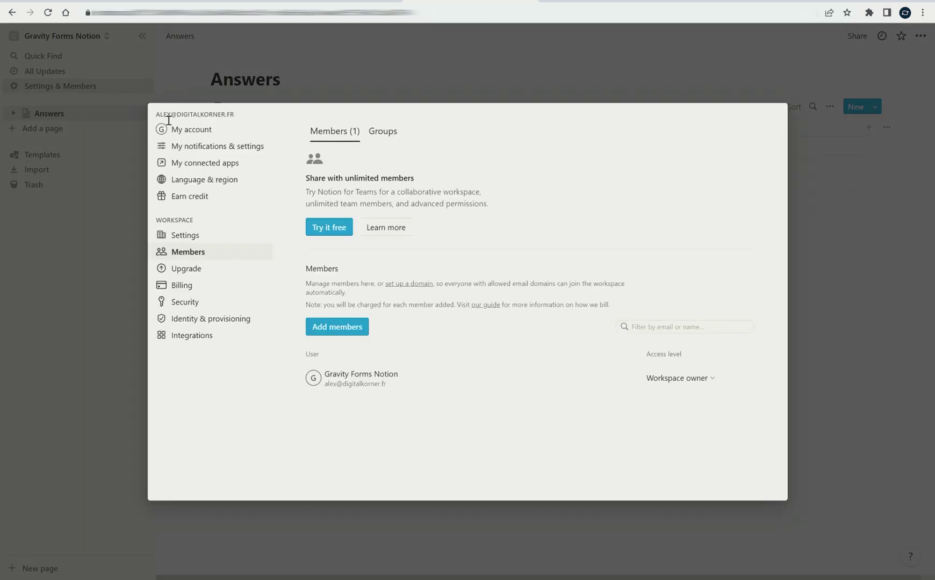
{"action": "left_click", "coordinate": [230, 338]}
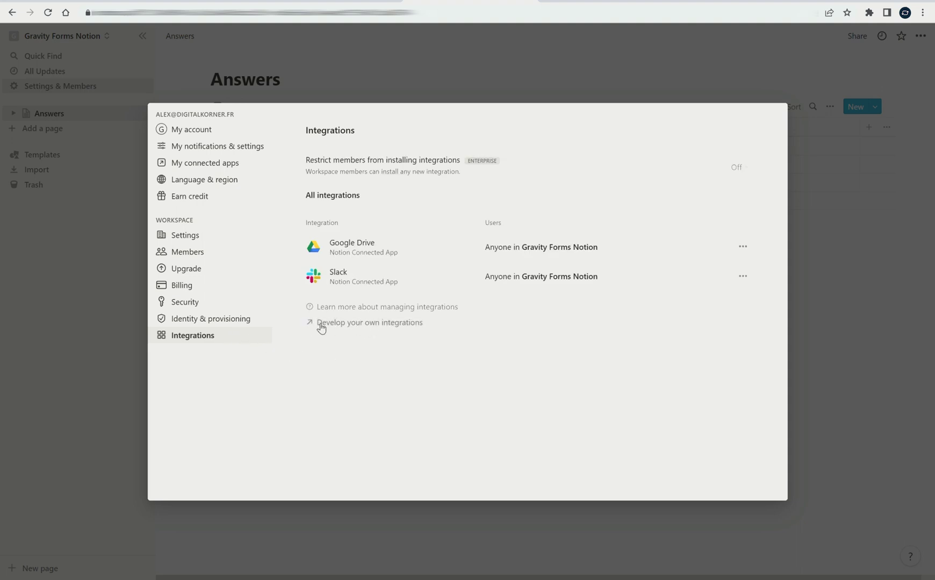
{"action": "left_click", "coordinate": [402, 324]}
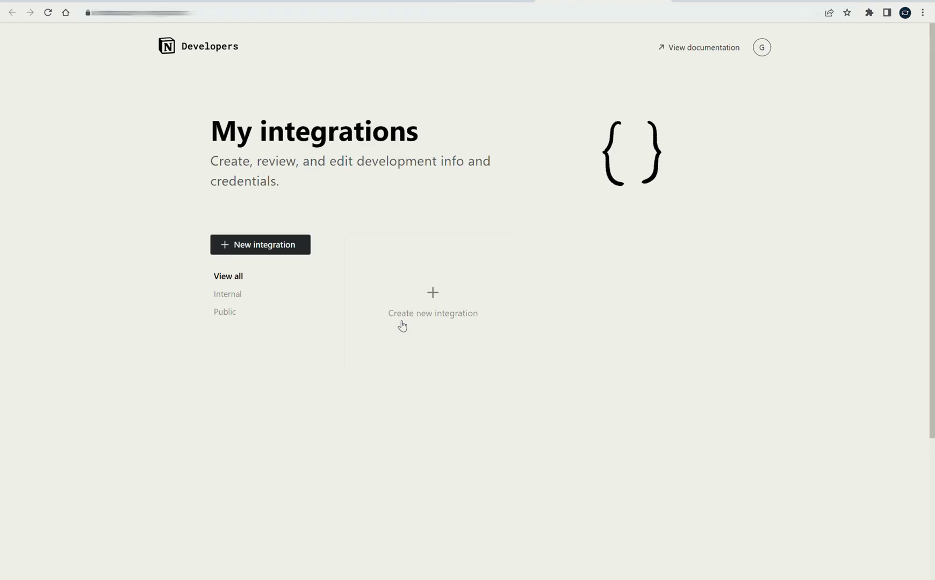
Create and submit an integration named "Test integration" for the Gravity Forms Notion workspace, with read, update and insert content capabilities.
{"action": "left_click", "coordinate": [434, 295]}
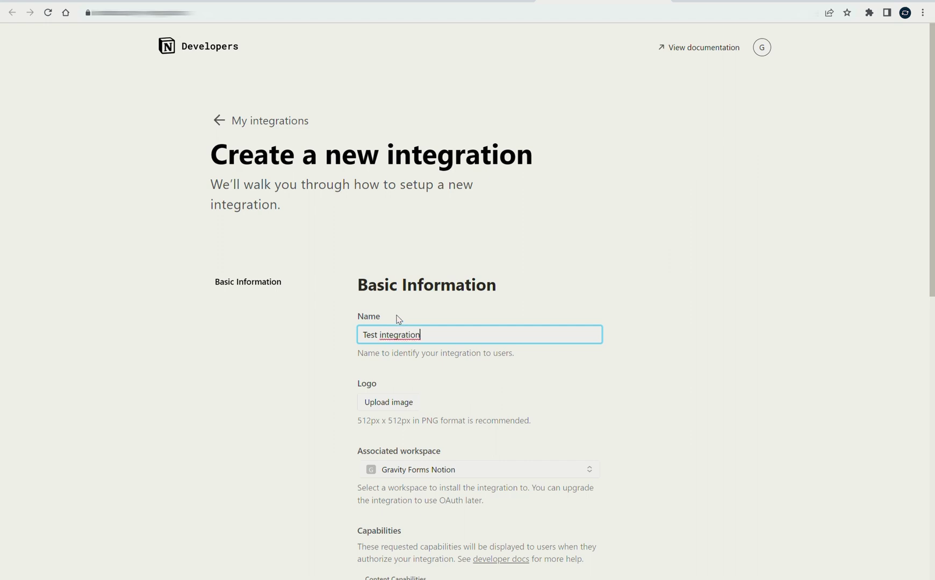
{"action": "scroll", "coordinate": [402, 321], "scroll_direction": "down", "scroll_amount": 4}
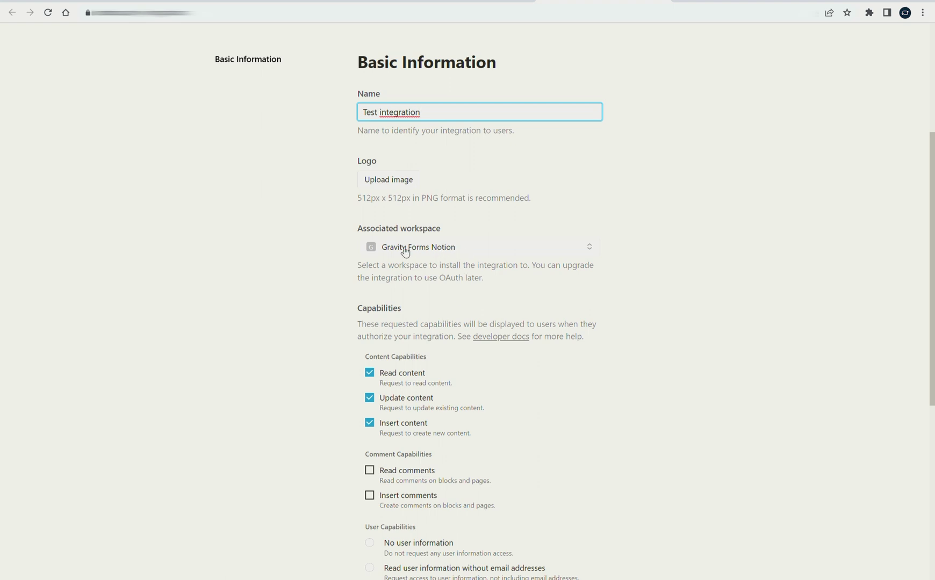
{"action": "left_click", "coordinate": [323, 287]}
{"action": "left_click", "coordinate": [418, 247]}
{"action": "left_click", "coordinate": [332, 269]}
{"action": "scroll", "coordinate": [429, 328], "scroll_direction": "down", "scroll_amount": 3}
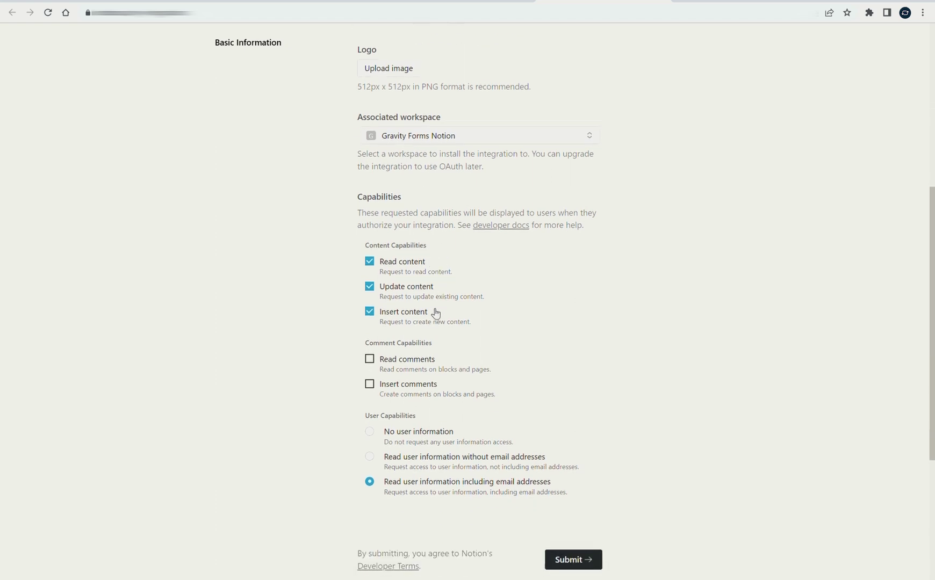
{"action": "scroll", "coordinate": [376, 298], "scroll_direction": "down", "scroll_amount": 1}
{"action": "scroll", "coordinate": [349, 317], "scroll_direction": "down", "scroll_amount": 2}
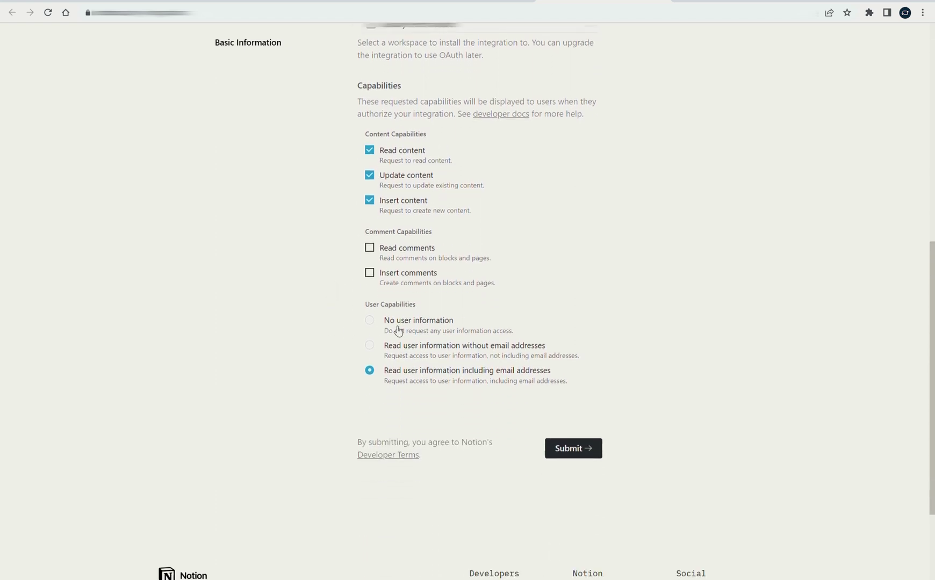
{"action": "left_click", "coordinate": [573, 450]}
Reveal the internal integration token of Test integration and copy it.
{"action": "scroll", "coordinate": [570, 408], "scroll_direction": "down", "scroll_amount": 2}
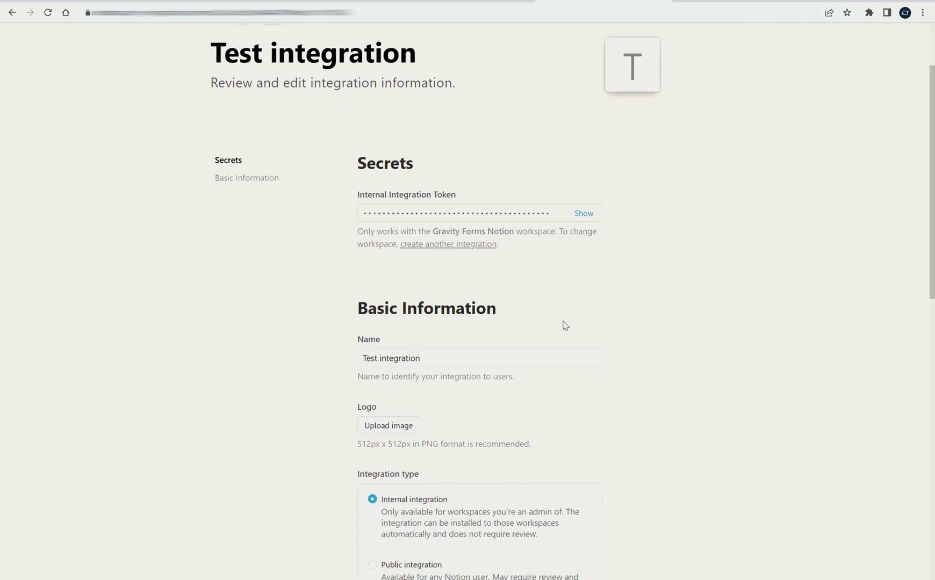
{"action": "left_click", "coordinate": [585, 203]}
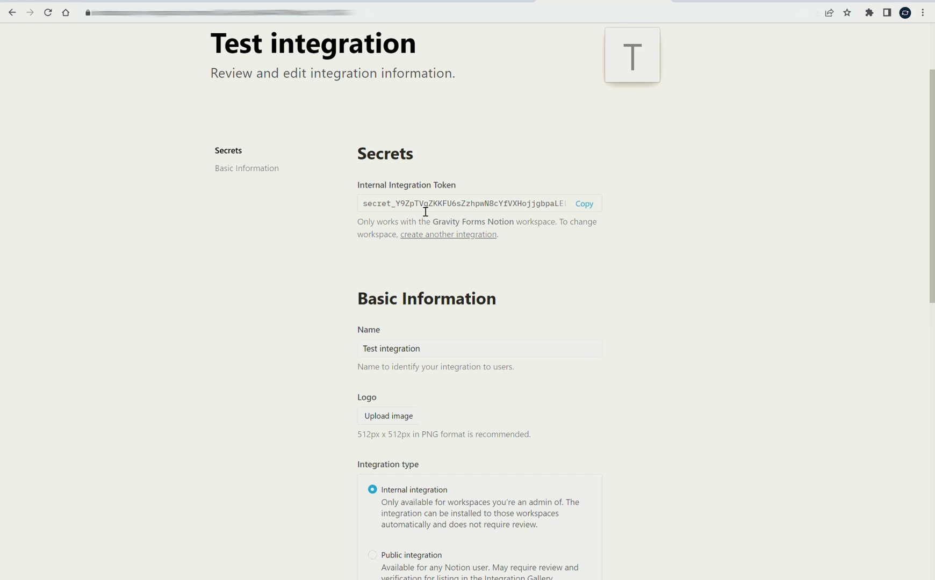
{"action": "left_click", "coordinate": [585, 204]}
Switch back to WordPress, paste the integration token into the Notion add-on's Secret Token field and save the settings.
{"action": "key", "text": "ctrl+Tab"}
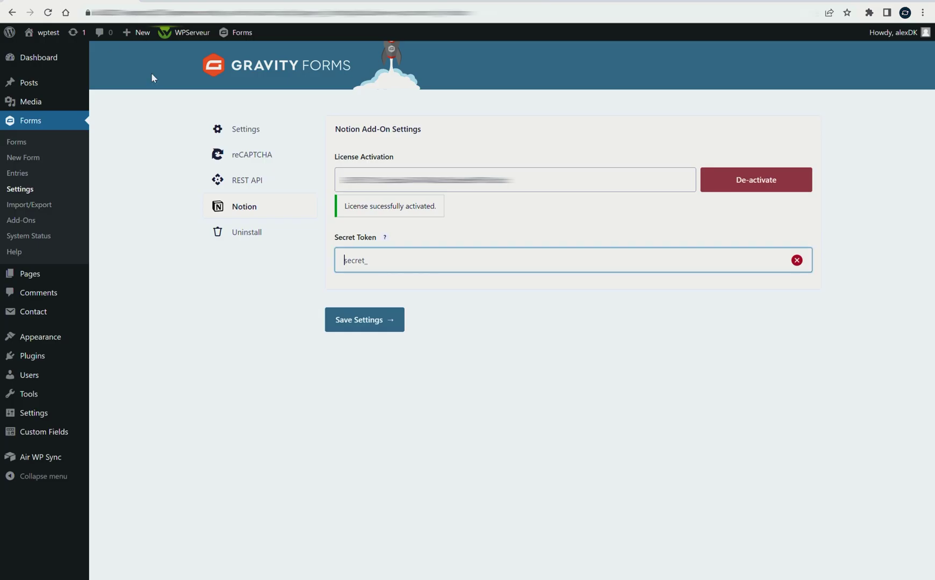
{"action": "key", "text": "ctrl+v"}
{"action": "left_click", "coordinate": [445, 304]}
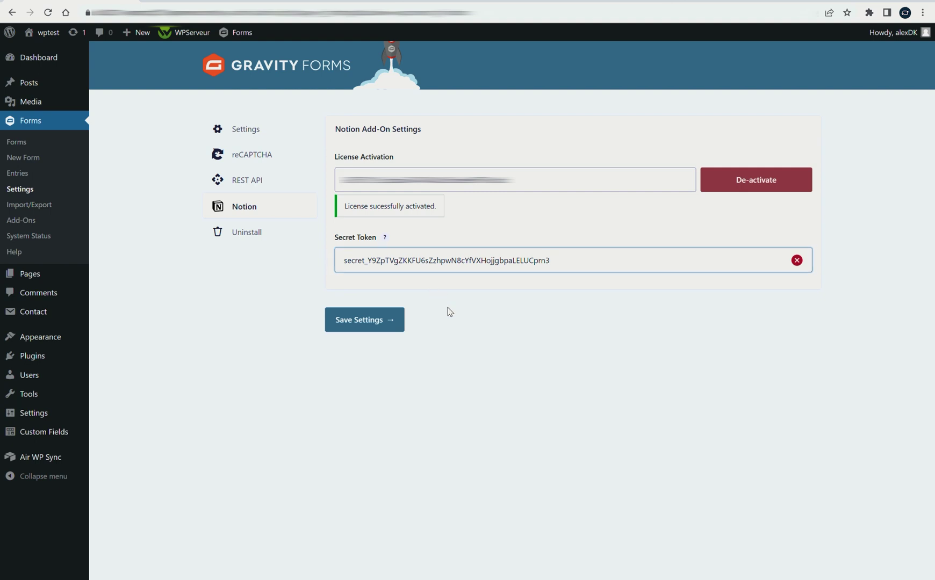
{"action": "left_click", "coordinate": [383, 323]}
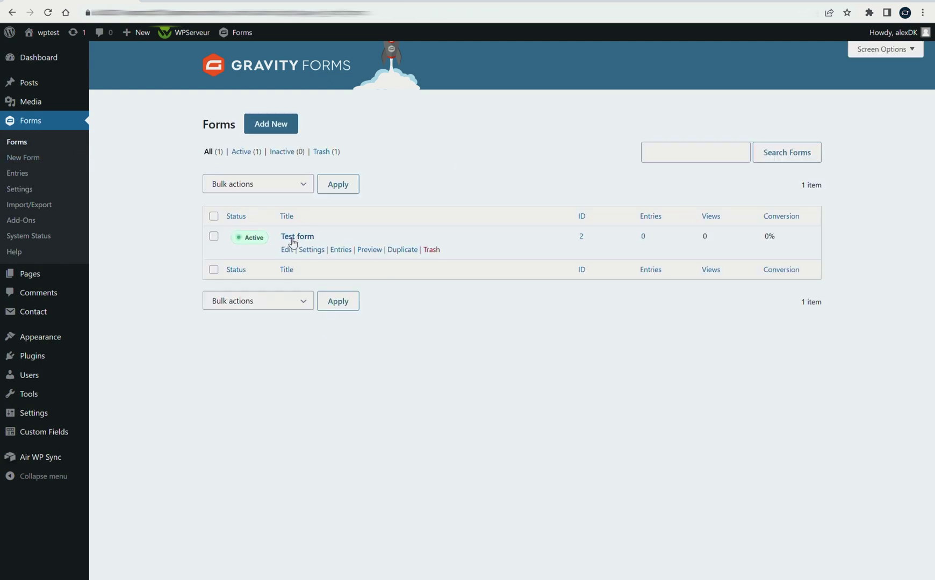
Open Test form in the form editor to review its fields and save the form.
{"action": "left_click", "coordinate": [287, 250]}
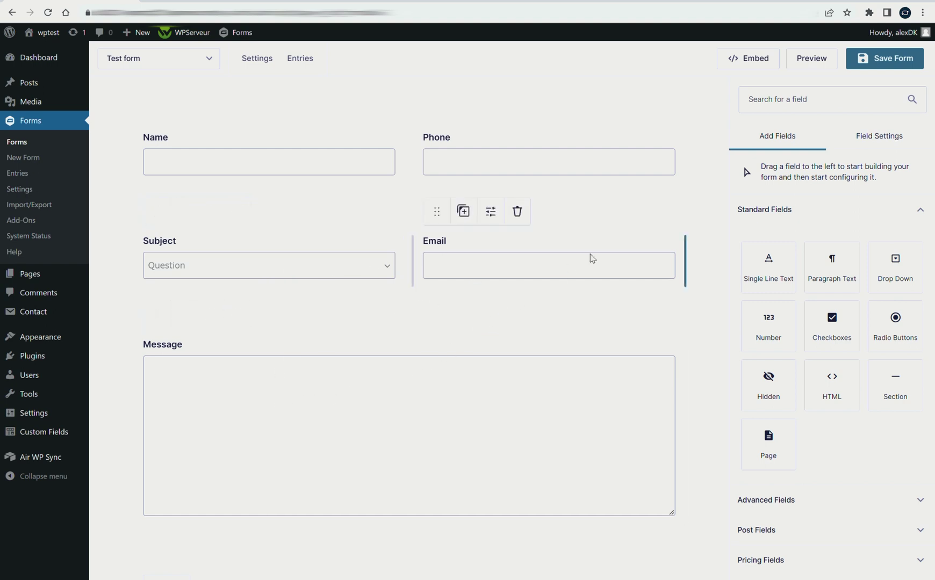
{"action": "left_click", "coordinate": [885, 61]}
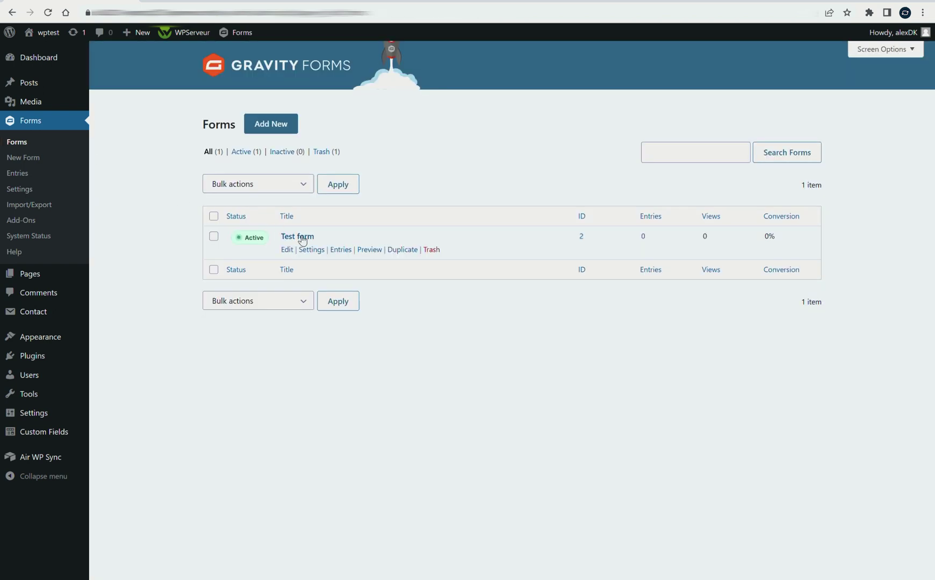
Open the Notion settings of Test form and start creating a new Notion feed.
{"action": "mouse_move", "coordinate": [312, 252]}
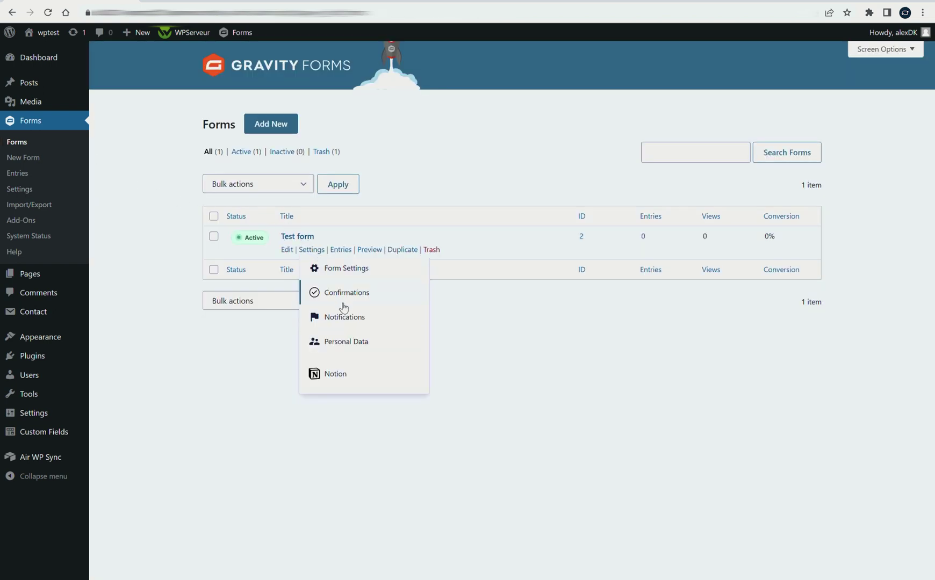
{"action": "left_click", "coordinate": [371, 379]}
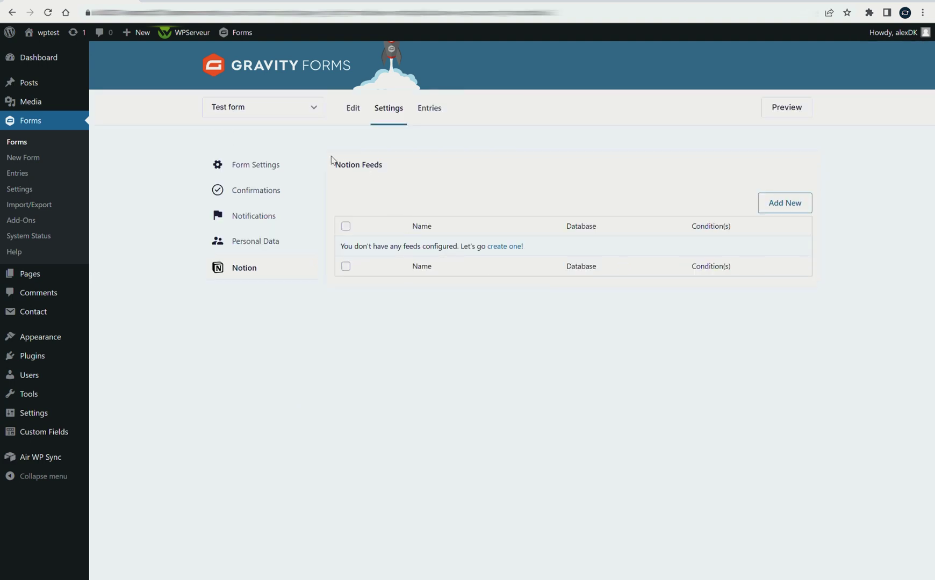
{"action": "left_click_drag", "start_coordinate": [331, 156], "coordinate": [387, 170]}
{"action": "left_click", "coordinate": [386, 198]}
{"action": "left_click", "coordinate": [505, 247]}
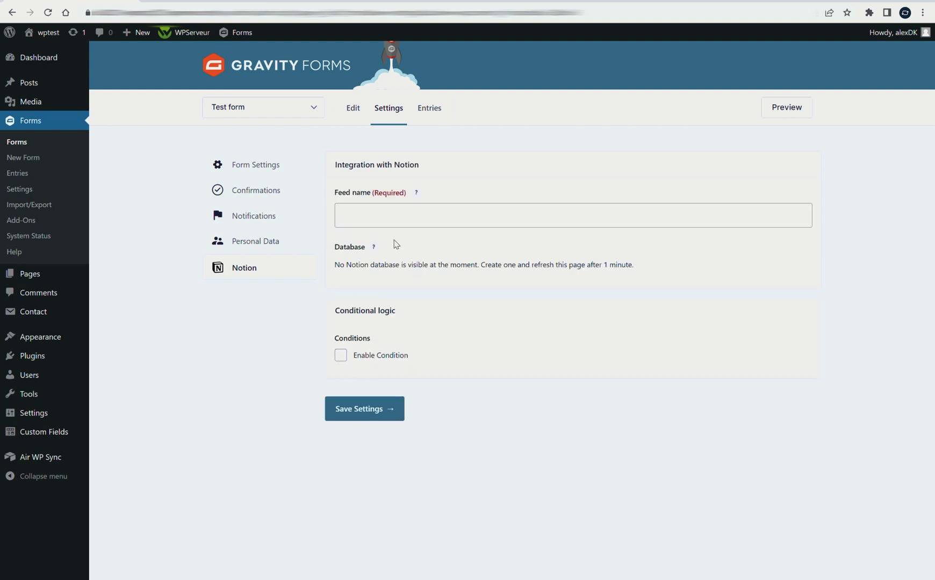
Name the feed "Test feed" and read the notice and help for its Database setting.
{"action": "left_click", "coordinate": [370, 215]}
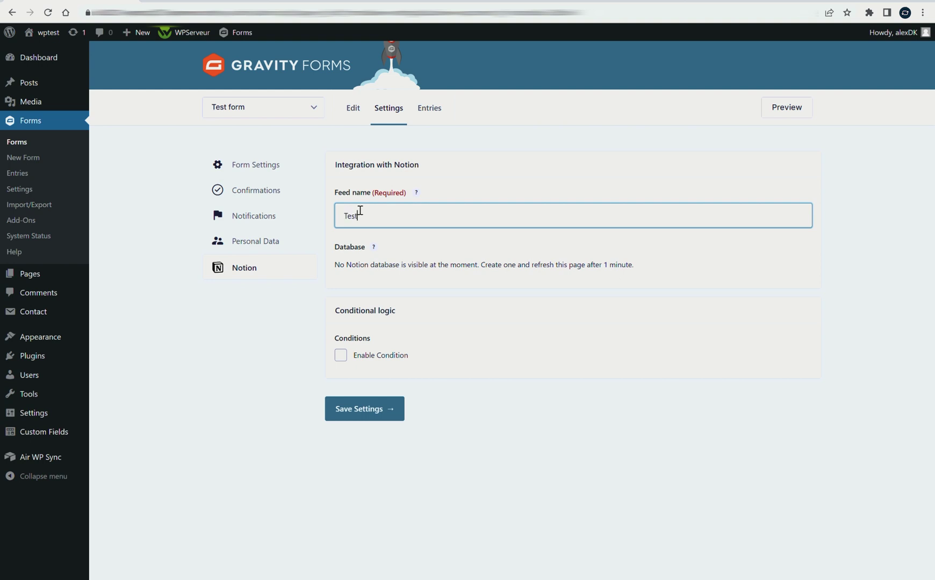
{"action": "left_click", "coordinate": [420, 250]}
{"action": "left_click_drag", "start_coordinate": [341, 271], "coordinate": [613, 269]}
{"action": "left_click", "coordinate": [614, 269]}
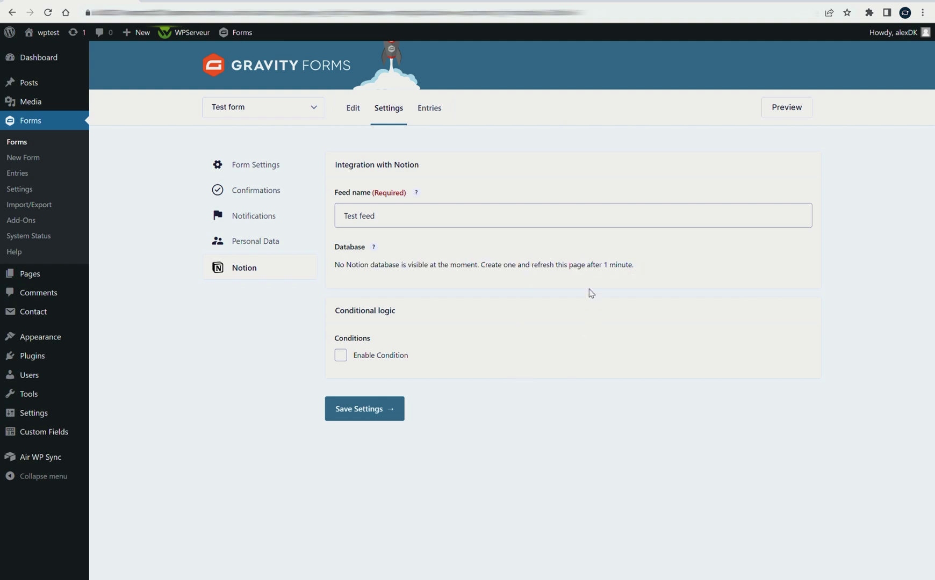
{"action": "mouse_move", "coordinate": [374, 249]}
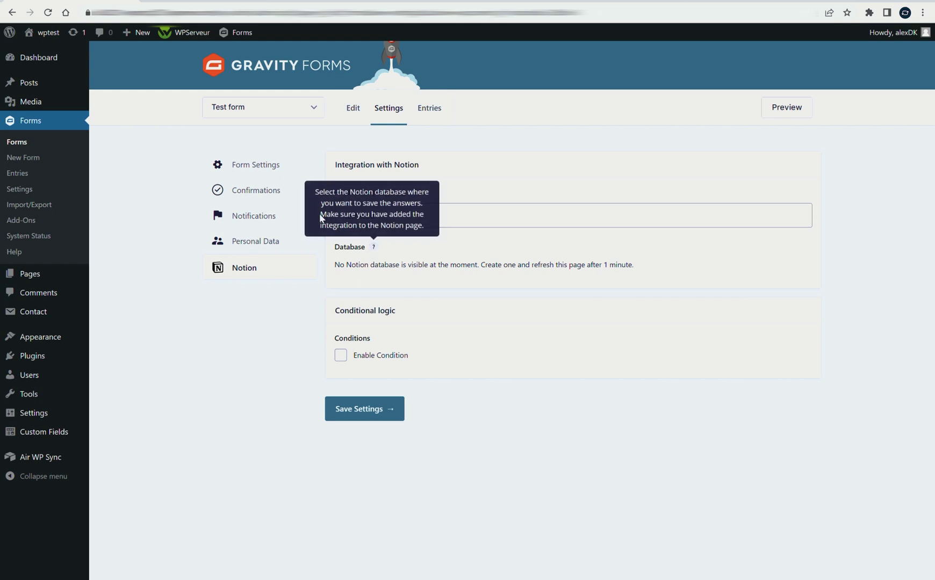
{"action": "left_click_drag", "start_coordinate": [320, 220], "coordinate": [426, 226]}
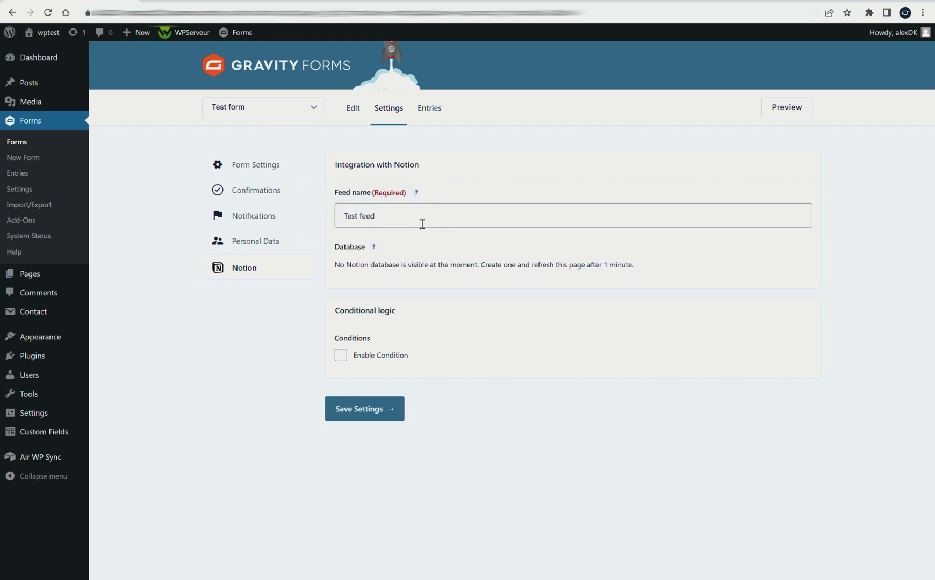
Switch to Notion, close the workspace settings and share the Answers page with Test integration.
{"action": "left_click", "coordinate": [436, 109]}
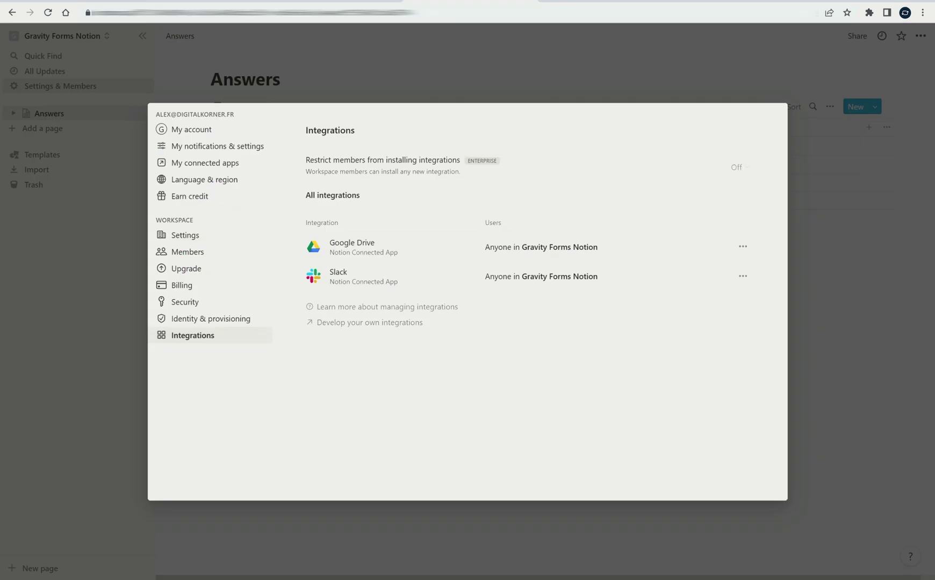
{"action": "left_click", "coordinate": [803, 183]}
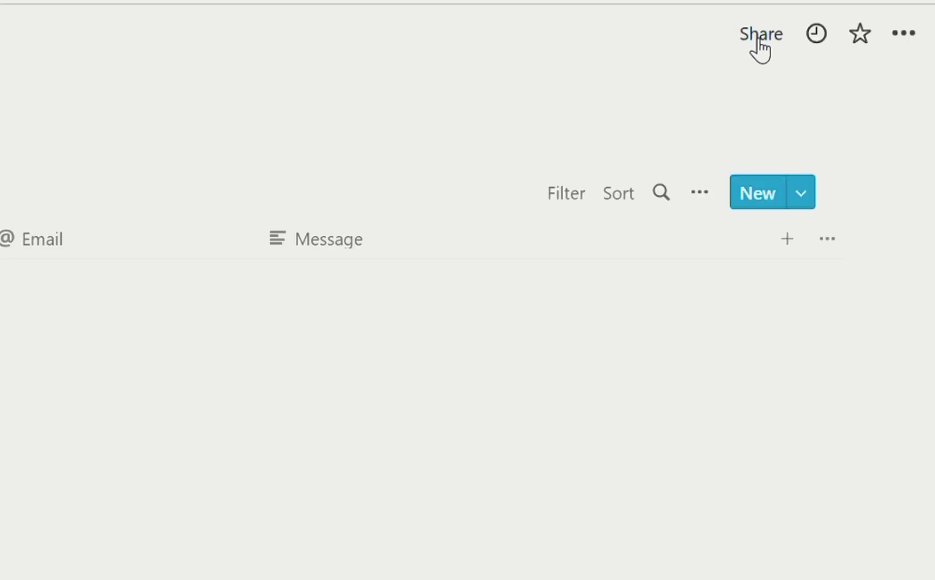
{"action": "left_click", "coordinate": [758, 38]}
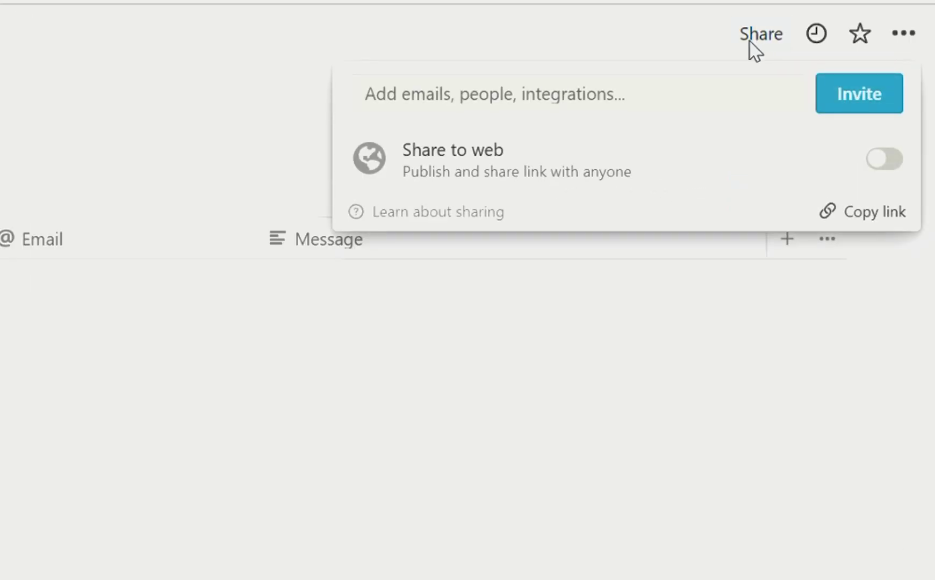
{"action": "left_click", "coordinate": [726, 100]}
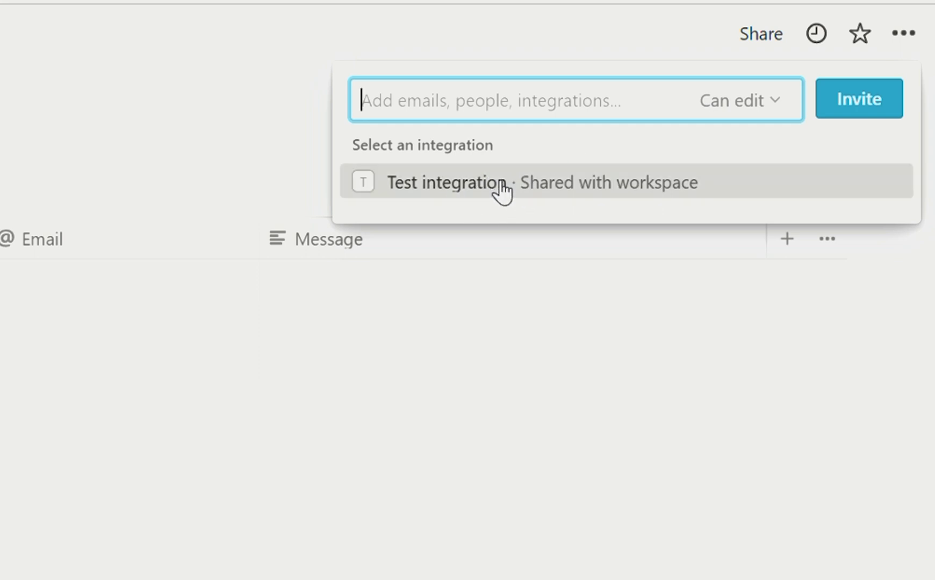
{"action": "left_click", "coordinate": [500, 188]}
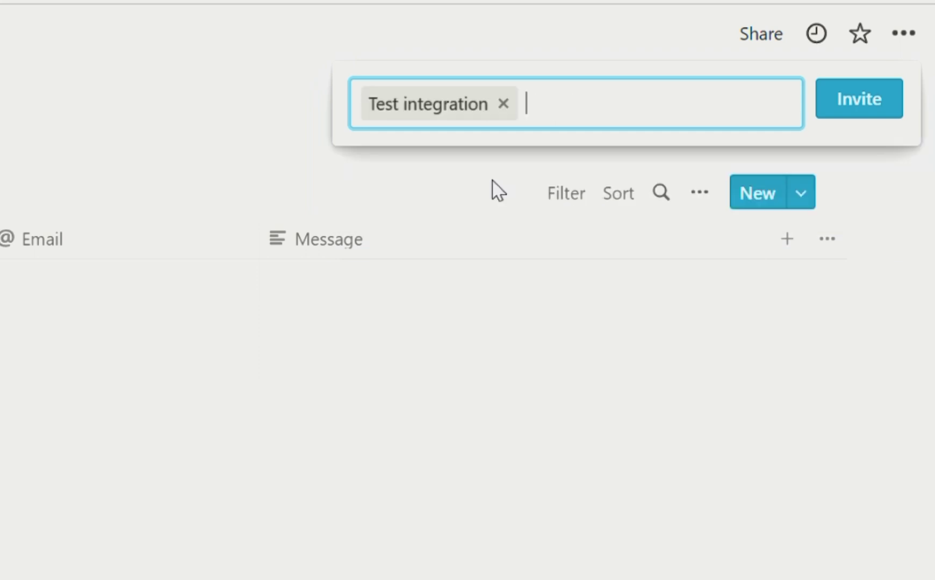
{"action": "left_click", "coordinate": [850, 113]}
Review the permissions Test integration has on the Answers page, then close the sharing options.
{"action": "mouse_move", "coordinate": [593, 183]}
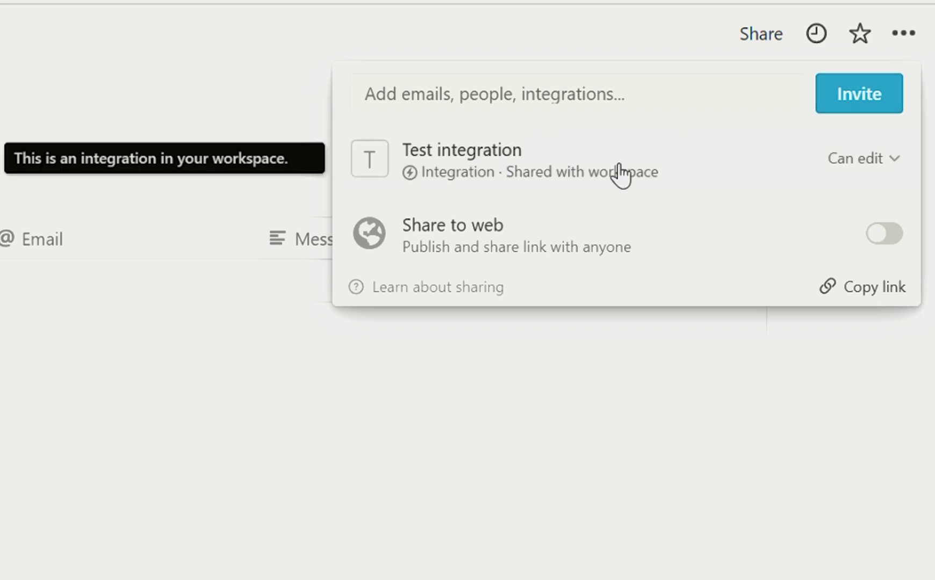
{"action": "left_click", "coordinate": [854, 159]}
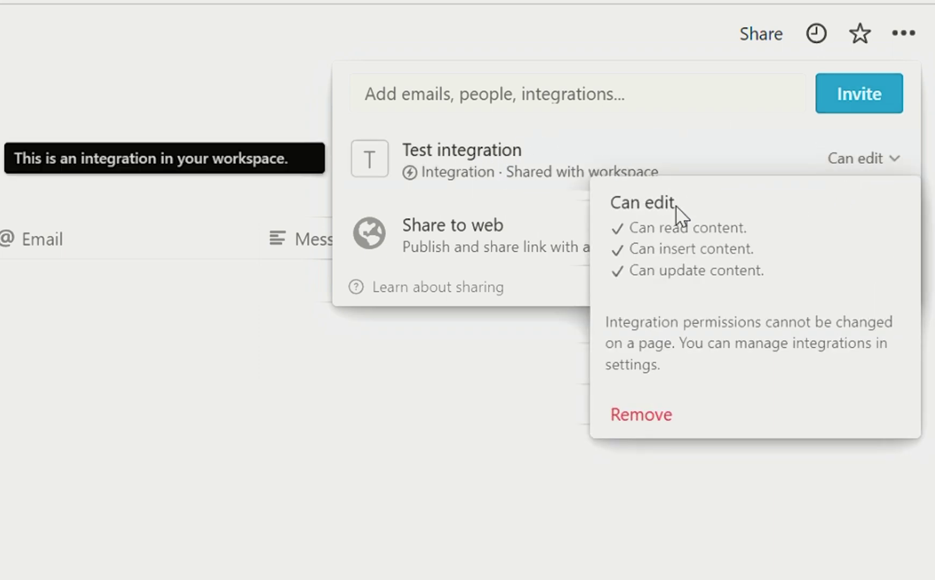
{"action": "key", "text": "Escape"}
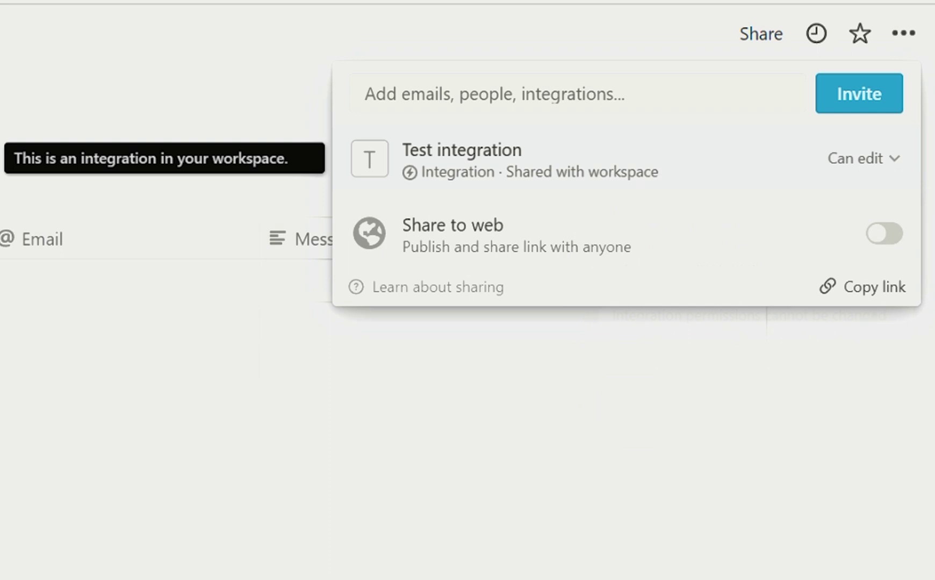
{"action": "key", "text": "Escape"}
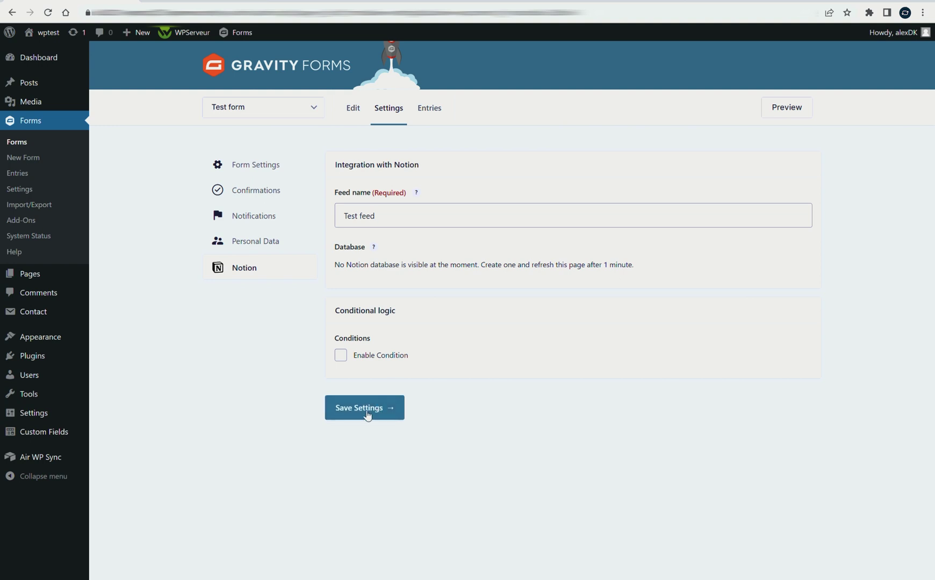
Save the Test feed settings for Test form in WordPress.
{"action": "left_click", "coordinate": [389, 409]}
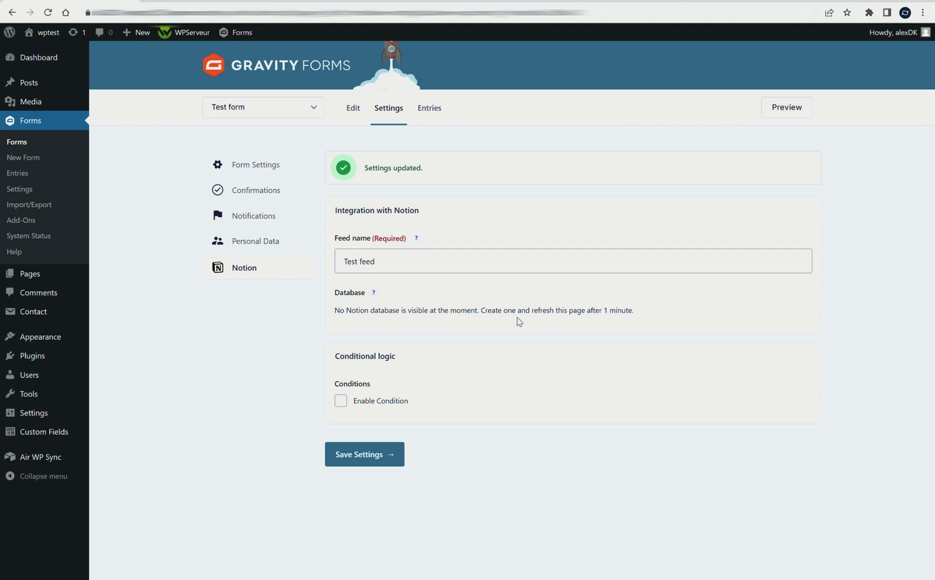
Read the Database notice about refreshing after 1 minute and save the Test feed settings again.
{"action": "left_click_drag", "start_coordinate": [486, 315], "coordinate": [635, 313]}
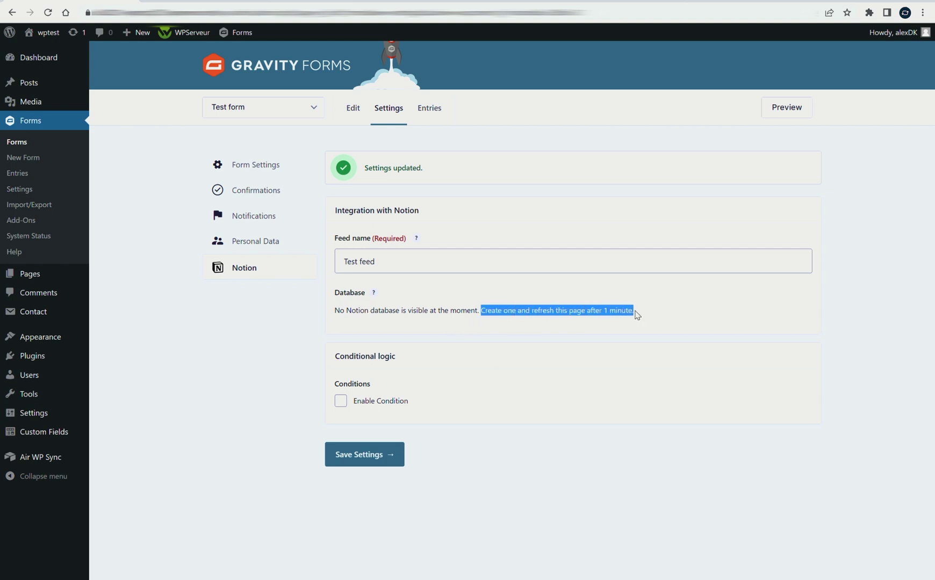
{"action": "left_click", "coordinate": [591, 317]}
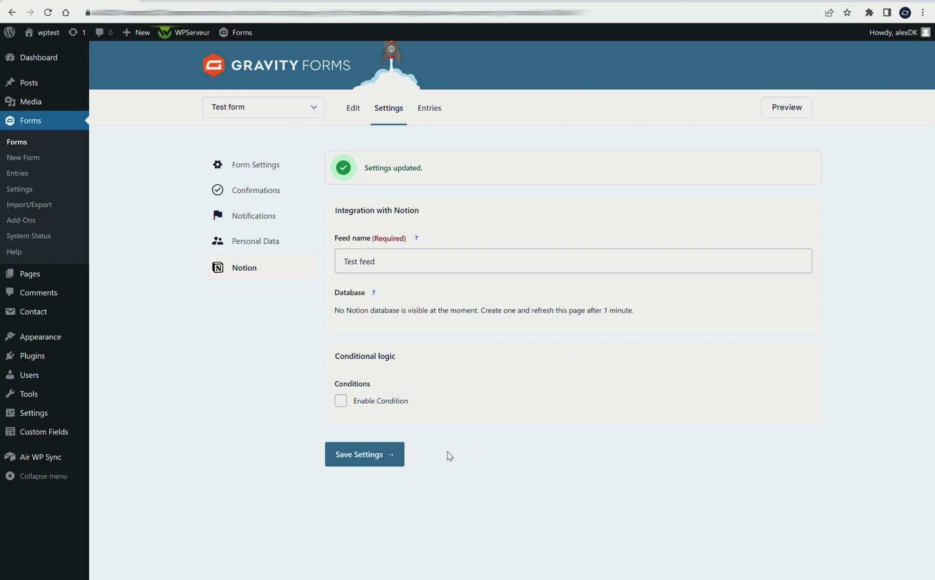
{"action": "left_click", "coordinate": [378, 457]}
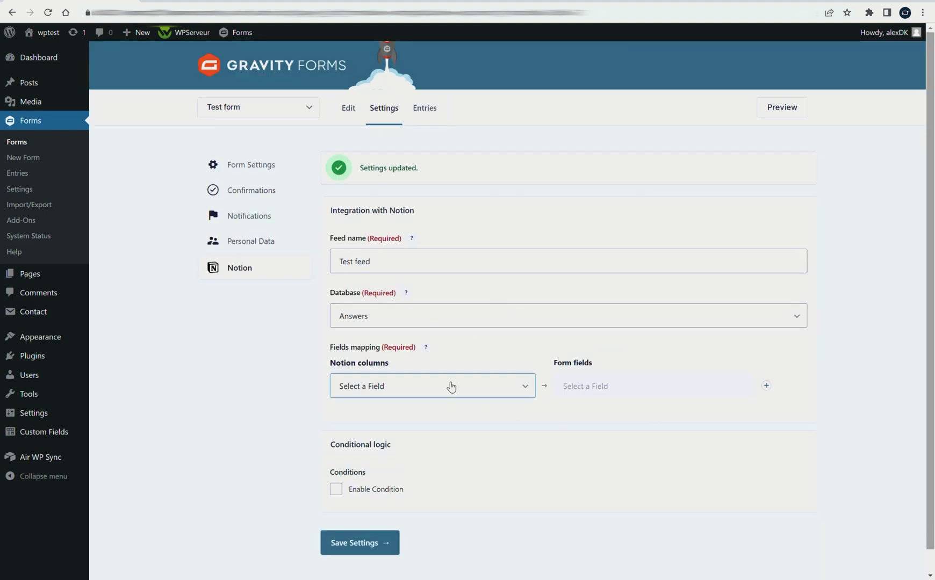
Add four more rows to the feed's fields mapping.
{"action": "left_click", "coordinate": [766, 385]}
{"action": "left_click", "coordinate": [765, 386]}
{"action": "left_click", "coordinate": [766, 385]}
{"action": "left_click", "coordinate": [766, 386]}
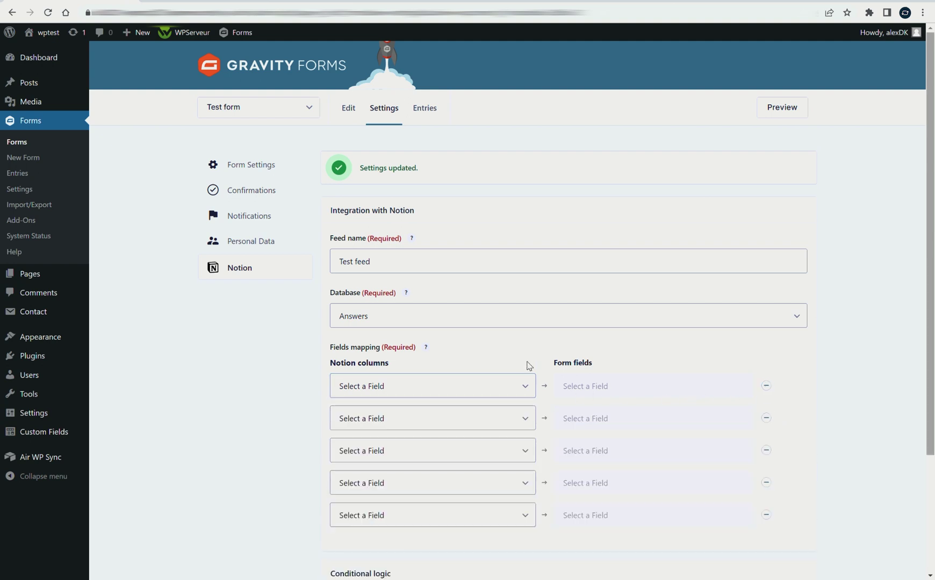
Set the Notion columns of the five mapping rows to Message, Phone, Subject, Email and Name.
{"action": "scroll", "coordinate": [535, 376], "scroll_direction": "down", "scroll_amount": 2}
{"action": "left_click", "coordinate": [498, 275]}
{"action": "left_click", "coordinate": [457, 303]}
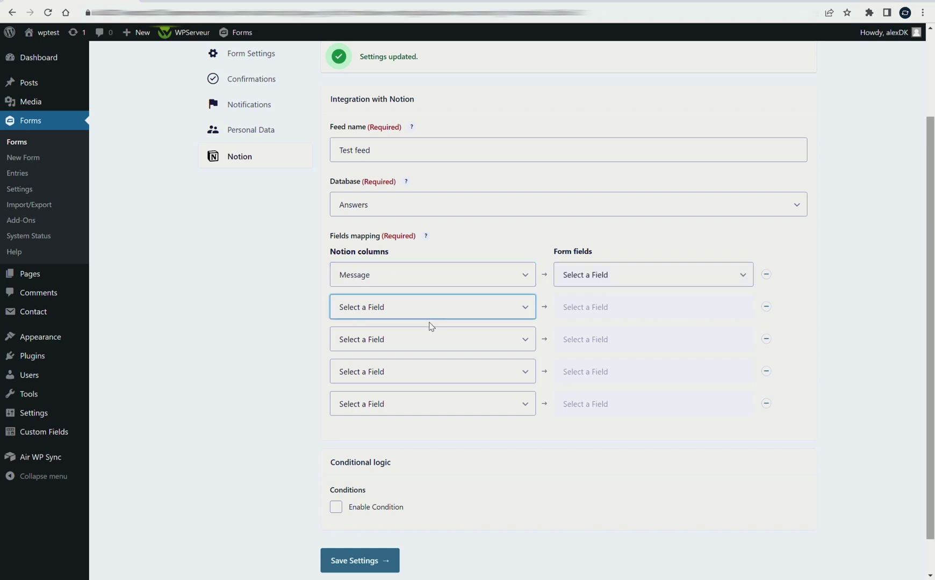
{"action": "left_click", "coordinate": [415, 346]}
{"action": "left_click", "coordinate": [416, 340]}
{"action": "left_click", "coordinate": [395, 392]}
{"action": "left_click", "coordinate": [396, 376]}
{"action": "left_click", "coordinate": [395, 436]}
{"action": "left_click", "coordinate": [396, 414]}
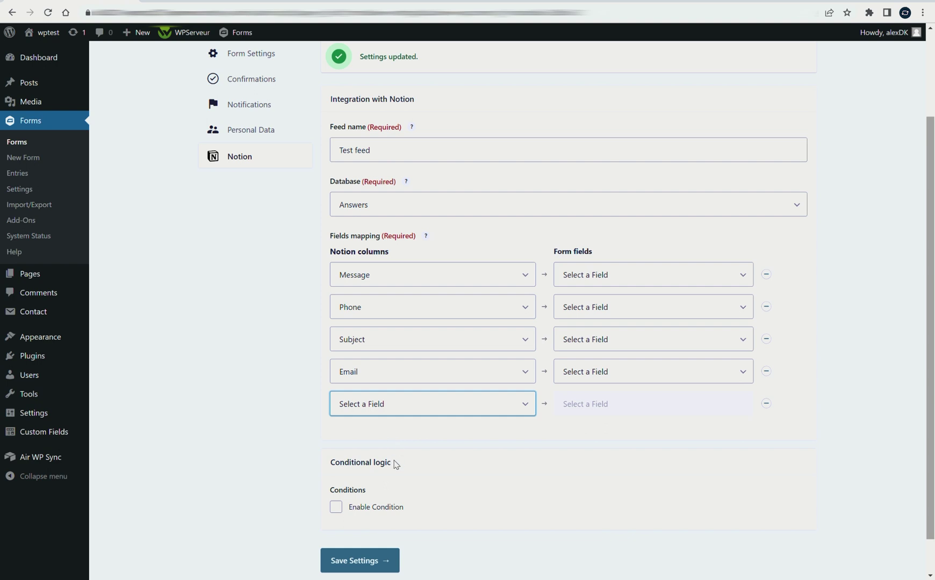
{"action": "left_click", "coordinate": [401, 482]}
Map the Message, Phone, Subject, Email and Name columns to the form fields of the same names.
{"action": "left_click", "coordinate": [606, 277]}
{"action": "left_click", "coordinate": [596, 349]}
{"action": "left_click", "coordinate": [596, 316]}
{"action": "left_click", "coordinate": [597, 372]}
{"action": "left_click", "coordinate": [596, 344]}
{"action": "left_click", "coordinate": [594, 397]}
{"action": "left_click", "coordinate": [595, 379]}
{"action": "left_click", "coordinate": [611, 450]}
{"action": "left_click", "coordinate": [614, 412]}
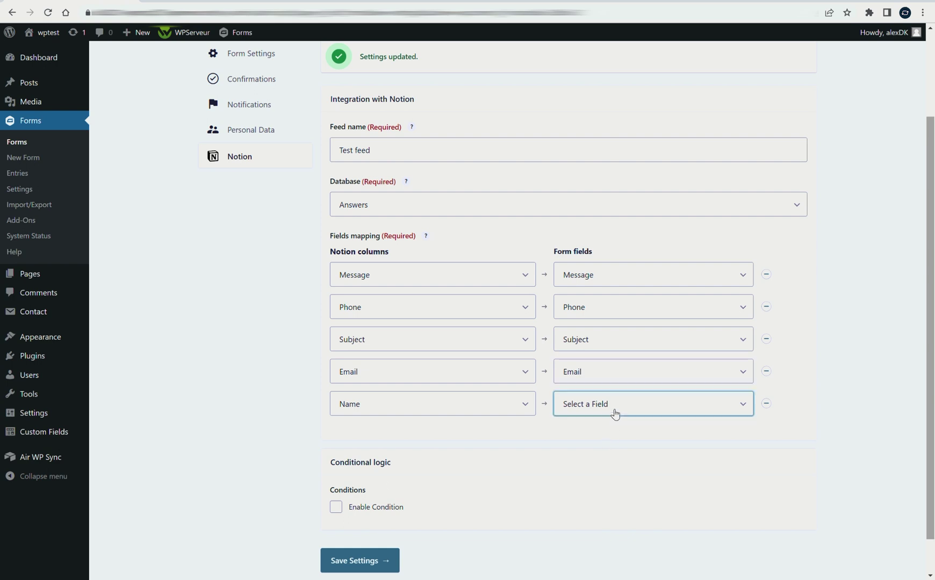
{"action": "left_click", "coordinate": [606, 449]}
Enable conditional logic so entries are written if Any rule matches, with Name is set to the test contact's first name.
{"action": "scroll", "coordinate": [537, 425], "scroll_direction": "down", "scroll_amount": 1}
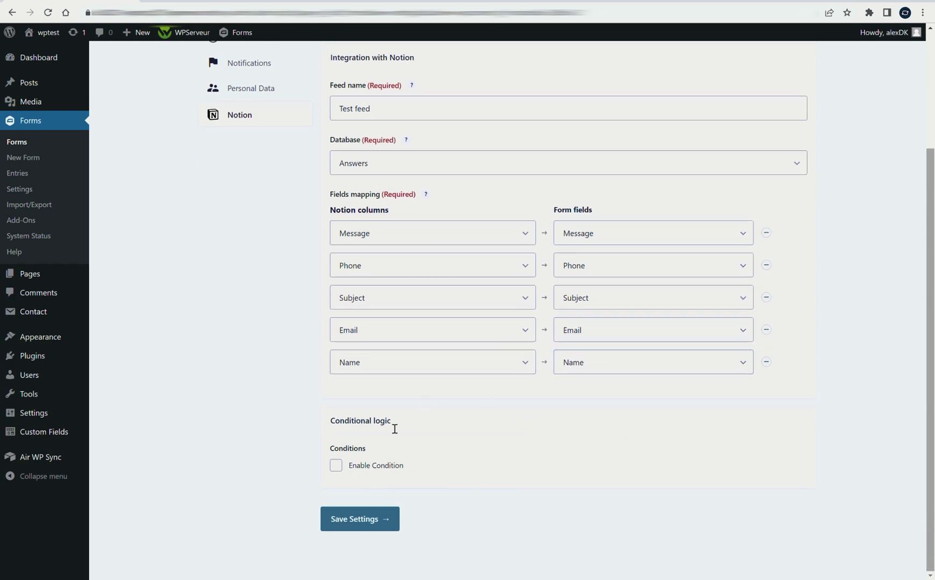
{"action": "left_click", "coordinate": [337, 465]}
{"action": "scroll", "coordinate": [430, 427], "scroll_direction": "down", "scroll_amount": 2}
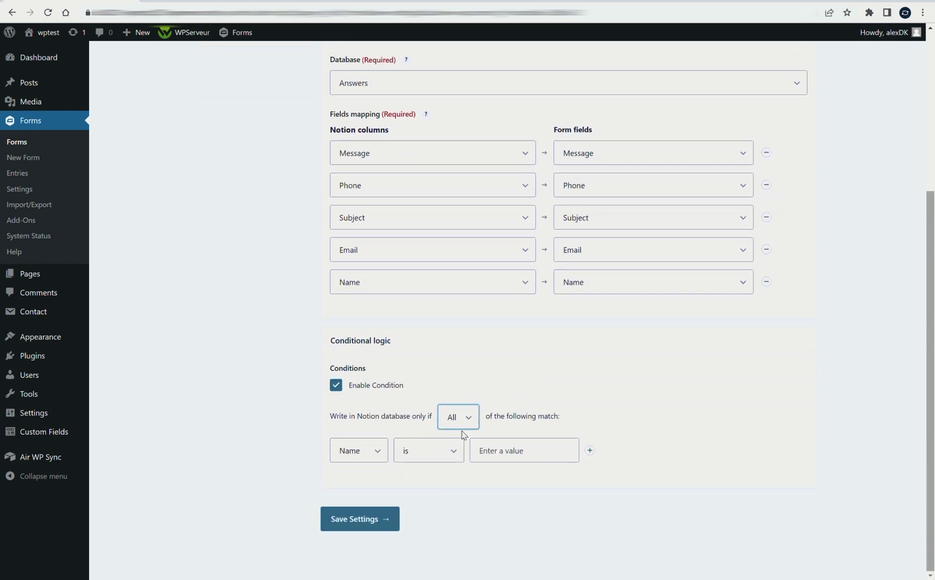
{"action": "left_click", "coordinate": [513, 460]}
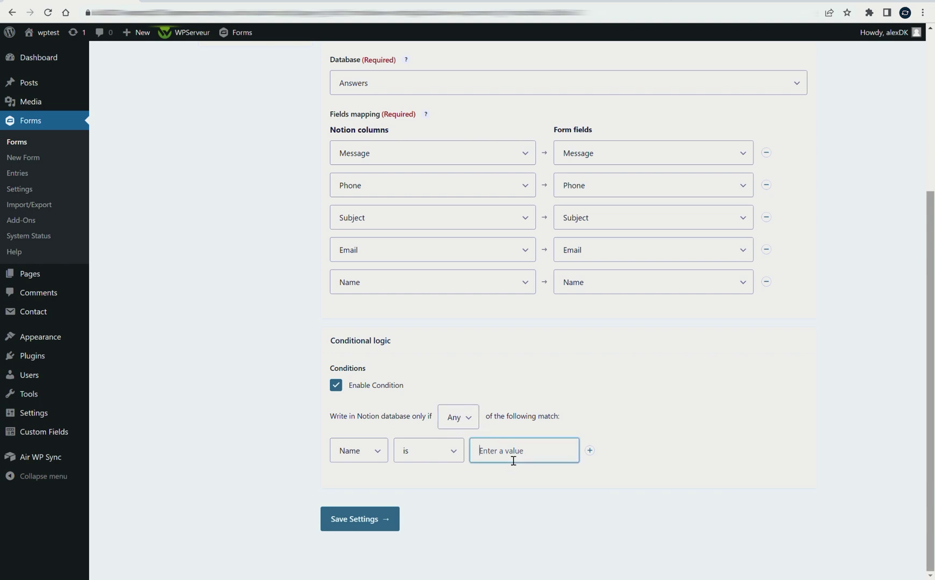
{"action": "type", "text": "Jack"}
{"action": "left_click", "coordinate": [481, 503]}
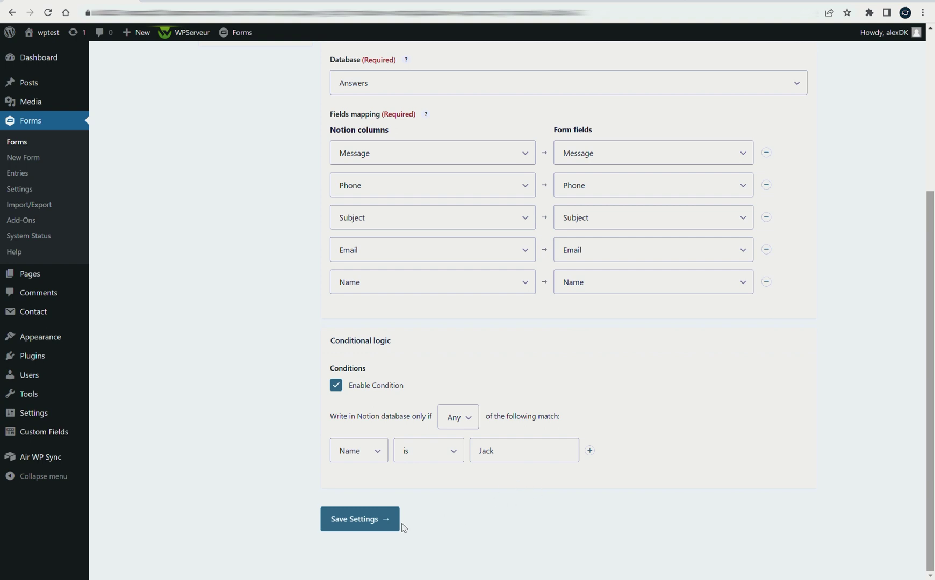
Save the field mapping and condition of Test feed and return to the list of Notion feeds.
{"action": "left_click", "coordinate": [375, 520]}
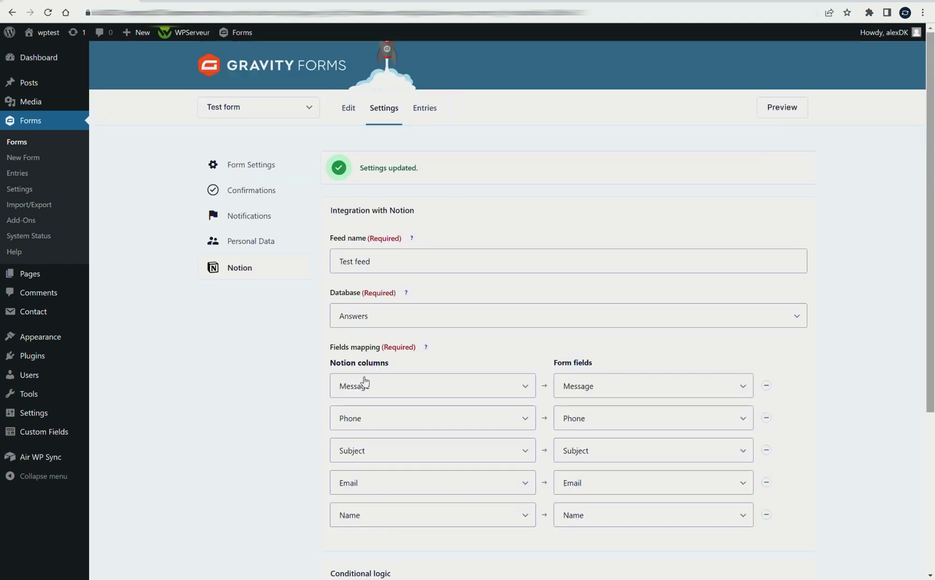
{"action": "left_click", "coordinate": [289, 269]}
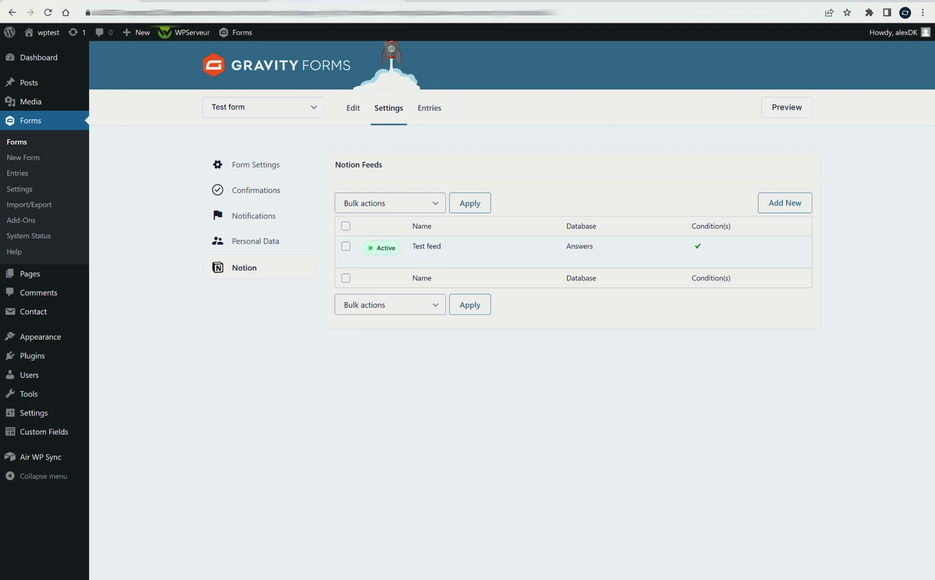
Switch to the site page with the form and enter the contact's name, phone number, subject Problem and e-mail address.
{"action": "left_click", "coordinate": [336, 2]}
{"action": "left_click", "coordinate": [320, 165]}
{"action": "type", "text": "Jack"}
{"action": "key", "text": "Tab"}
{"action": "type", "text": "1234567890"}
{"action": "key", "text": "Tab"}
{"action": "key", "text": "Down"}
{"action": "key", "text": "Tab"}
{"action": "type", "text": "jack@test.com"}
Write a short greeting in the Message field and submit the form.
{"action": "left_click", "coordinate": [397, 328]}
{"action": "type", "text": "Hi it's Ja"}
{"action": "left_click", "coordinate": [338, 454]}
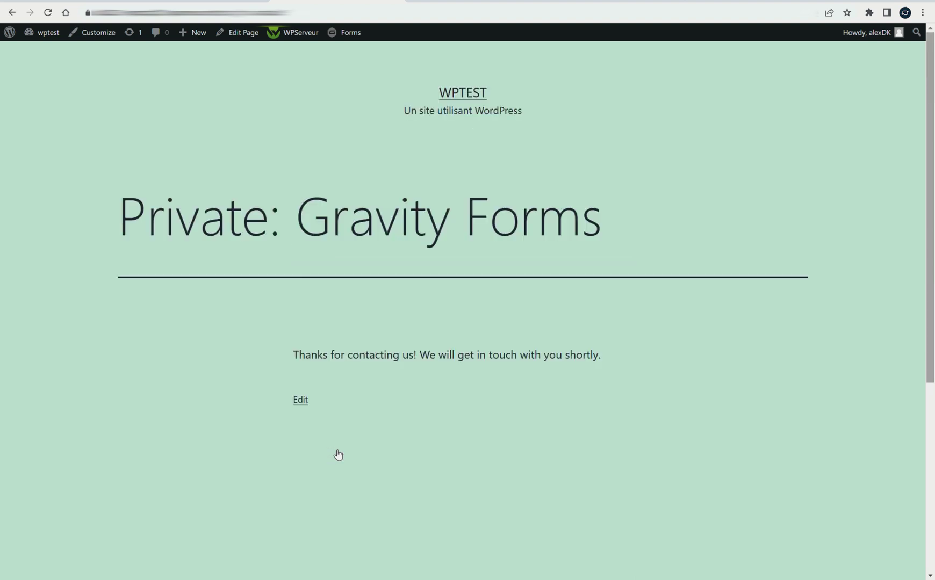
Read the form's confirmation message, then switch to Notion and check the Answers table for the submitted entry.
{"action": "left_click_drag", "start_coordinate": [290, 359], "coordinate": [421, 359]}
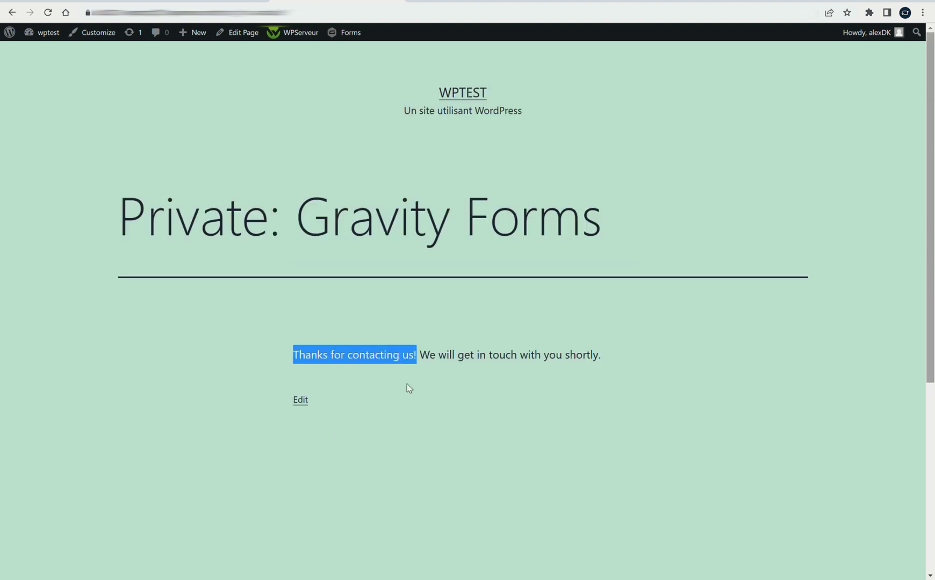
{"action": "left_click", "coordinate": [403, 413]}
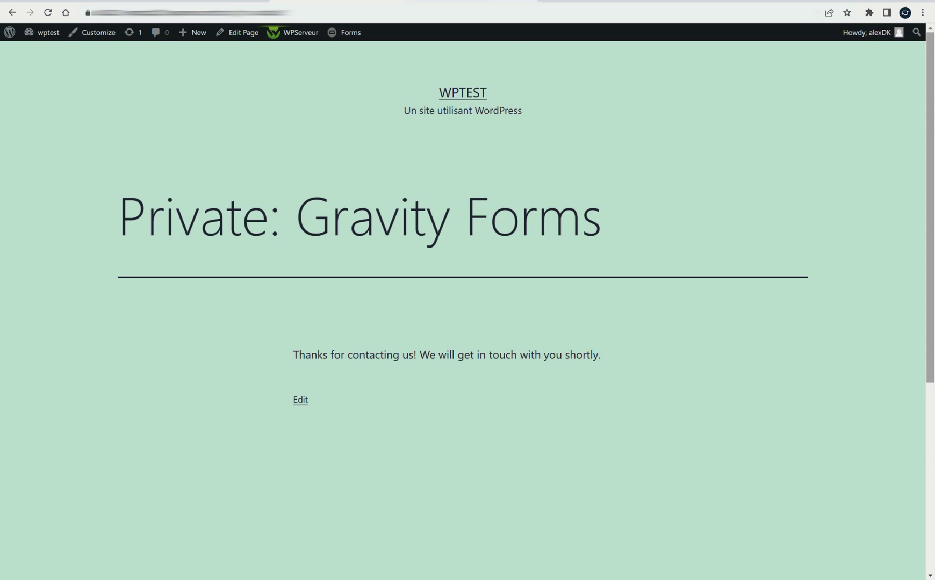
{"action": "left_click", "coordinate": [472, 1]}
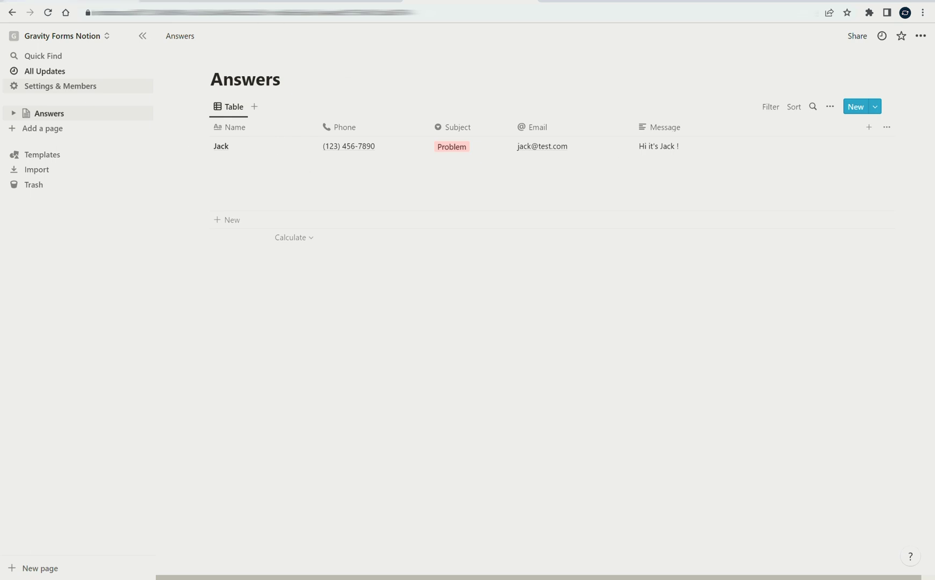
Return to WordPress, view the submitted Test form entry and examine its Notion row ID and URL.
{"action": "key", "text": "ctrl+Tab"}
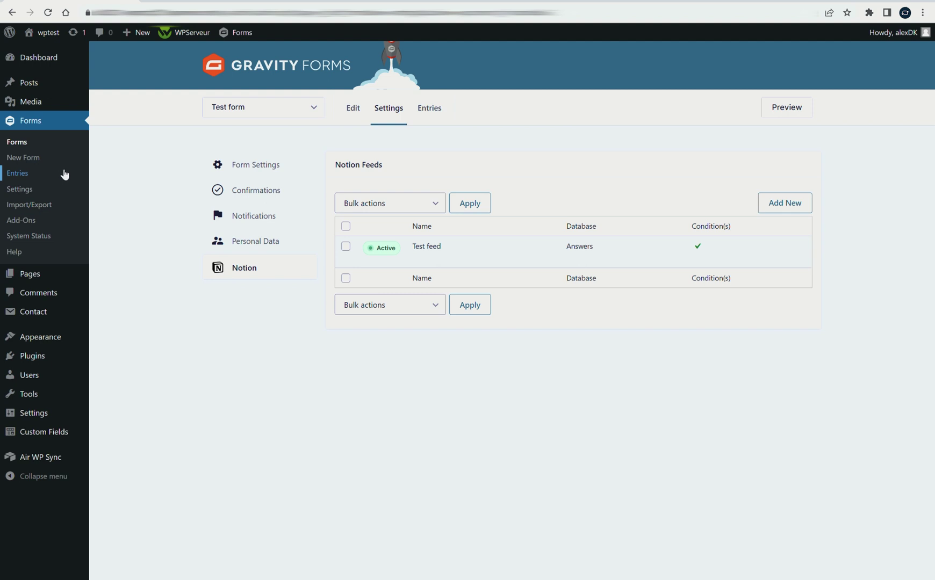
{"action": "mouse_move", "coordinate": [290, 263]}
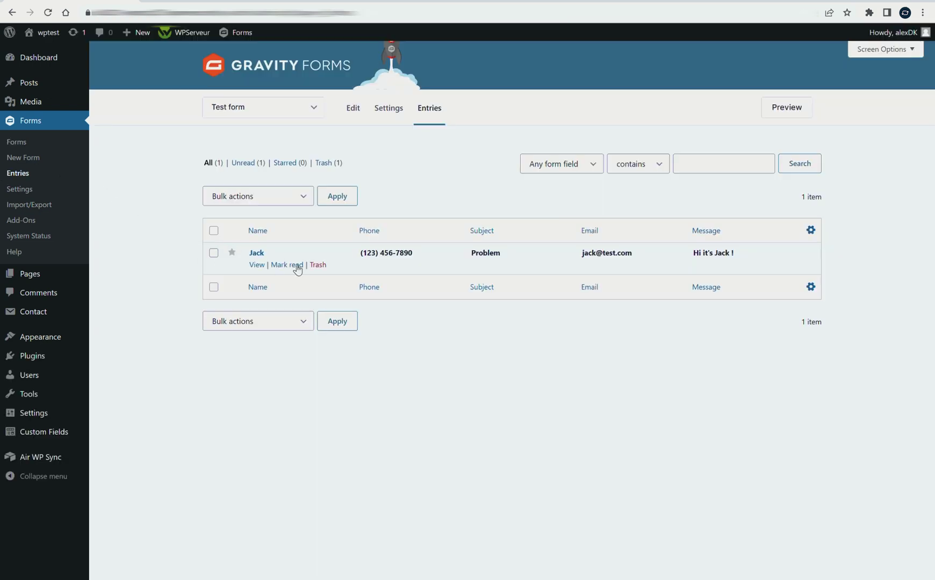
{"action": "left_click", "coordinate": [258, 268]}
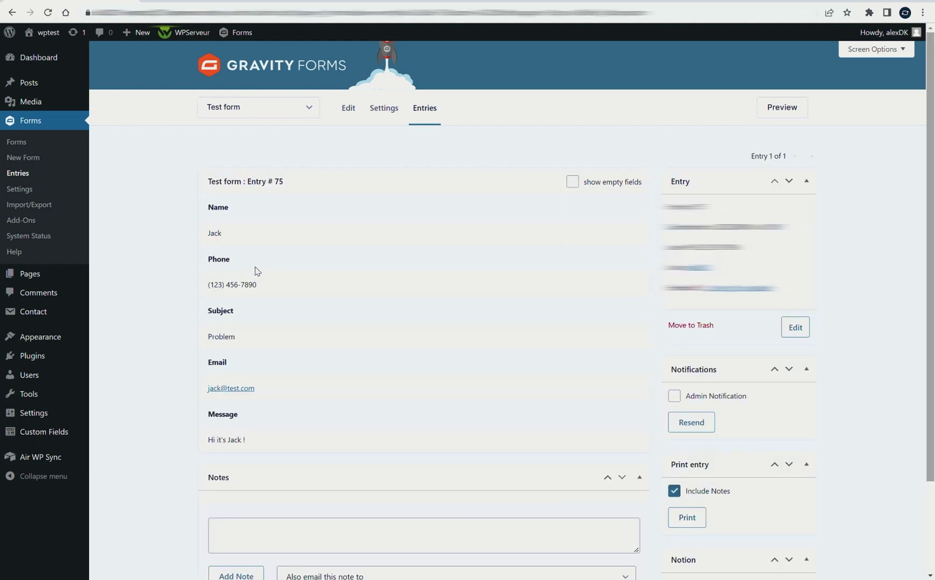
{"action": "scroll", "coordinate": [474, 272], "scroll_direction": "down", "scroll_amount": 2}
{"action": "scroll", "coordinate": [474, 271], "scroll_direction": "down", "scroll_amount": 1}
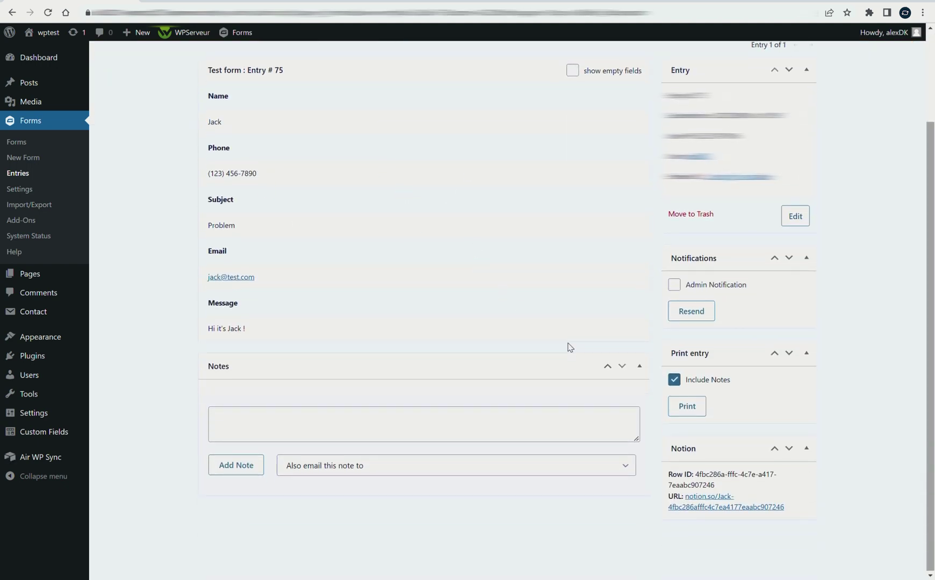
{"action": "left_click_drag", "start_coordinate": [676, 478], "coordinate": [788, 513]}
{"action": "left_click", "coordinate": [820, 514]}
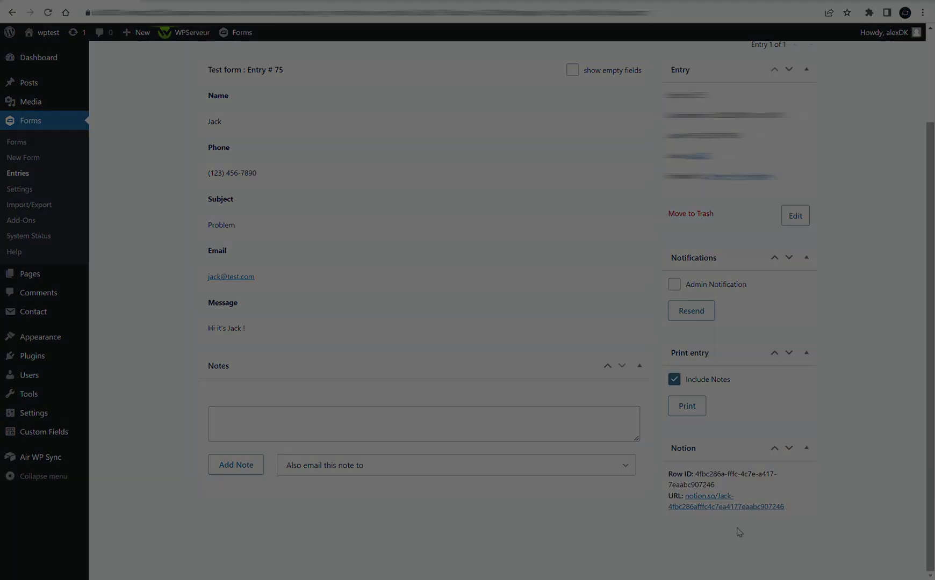